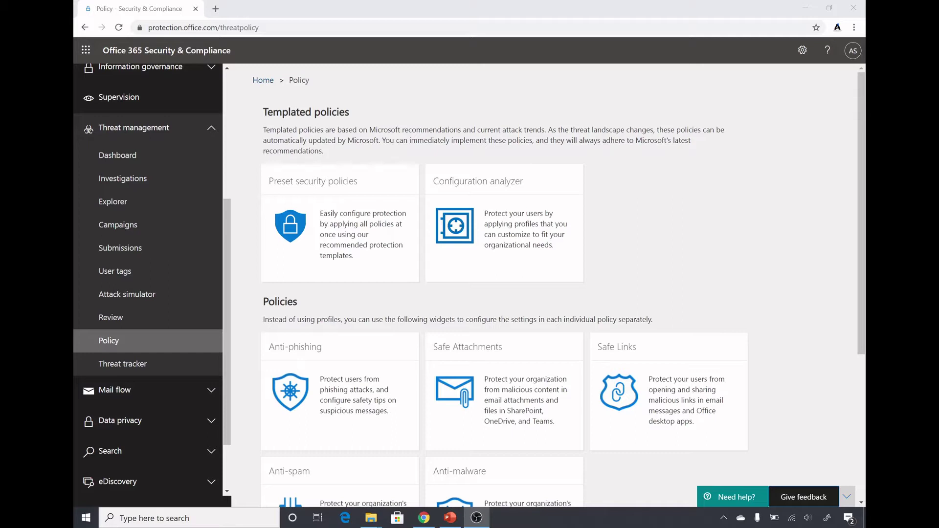
pyautogui.hotkey('alt', 'Tab')
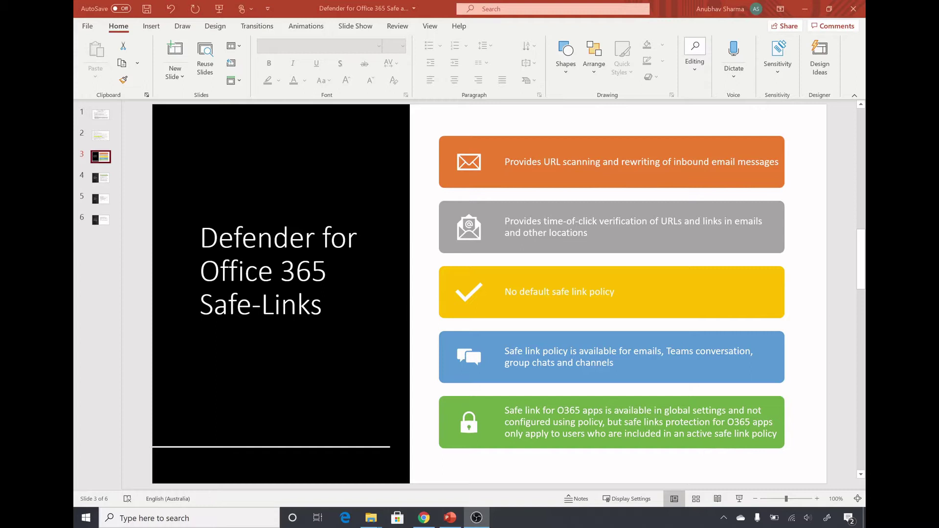
# Step: Show the 'Policy Settings for emails' slide, then return to the Security & Compliance Policy page
pyautogui.press('pagedown')
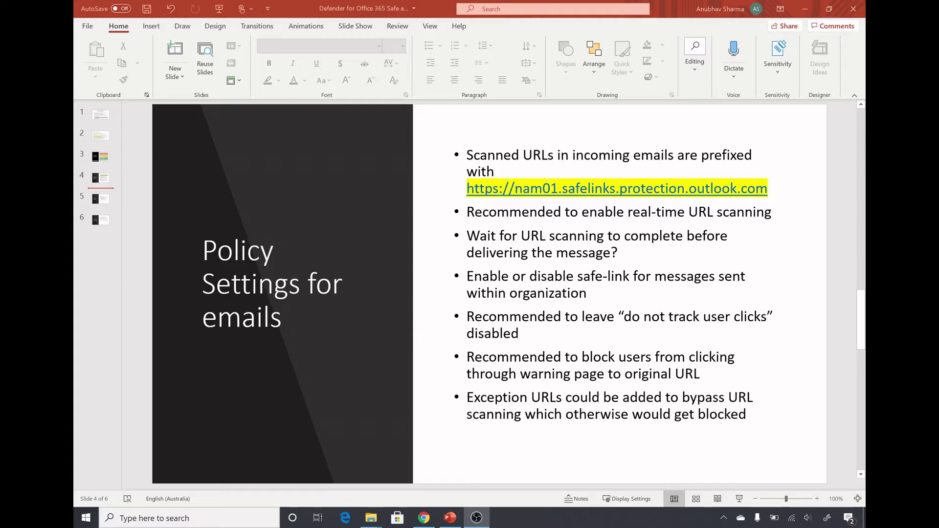
pyautogui.hotkey('alt', 'Tab')
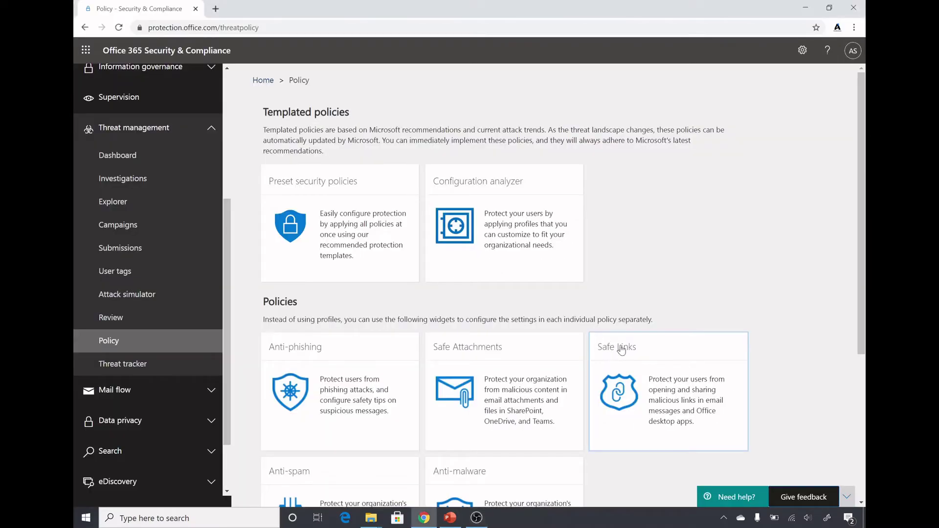
# Step: Go to Safe Links and start a new policy, prefilled as 'Safe Link Policy1'
pyautogui.click(638, 367)
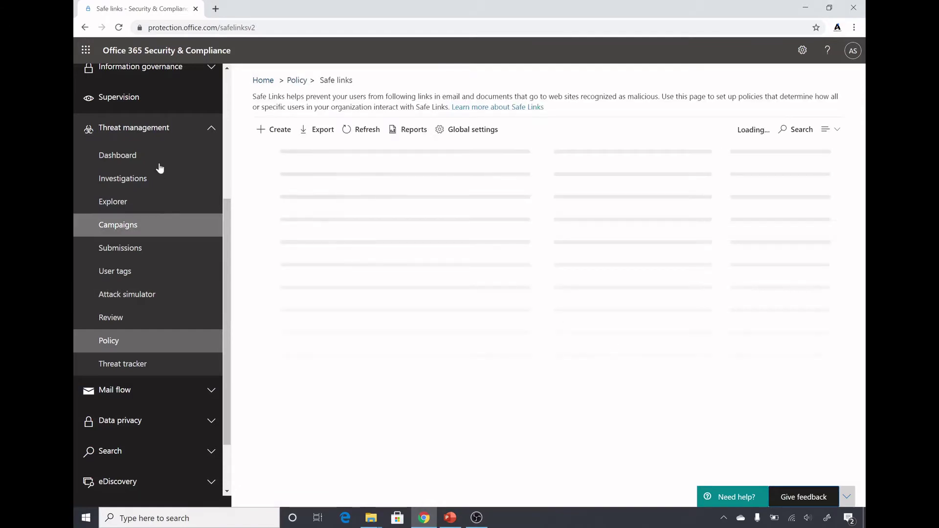
pyautogui.click(276, 135)
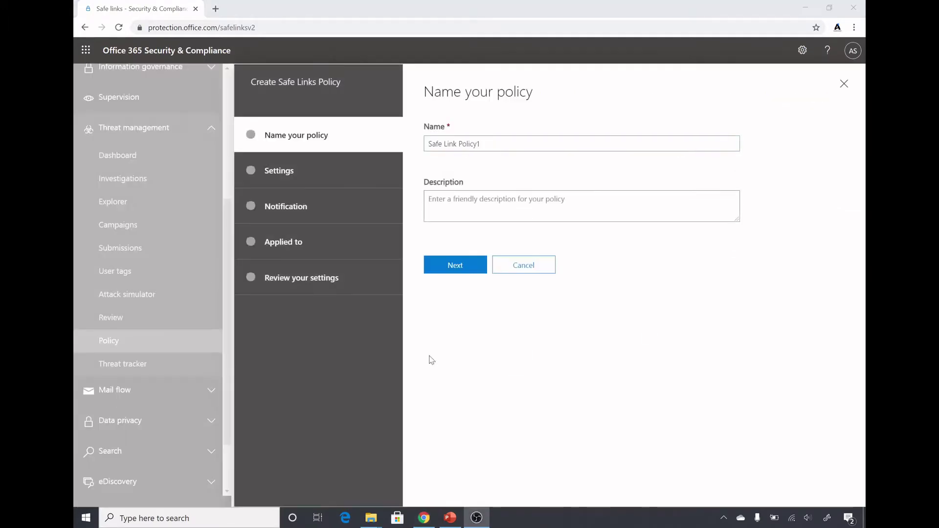
# Step: Keep the name and turn on URL checking for messages and Safe Links in Teams
pyautogui.click(442, 267)
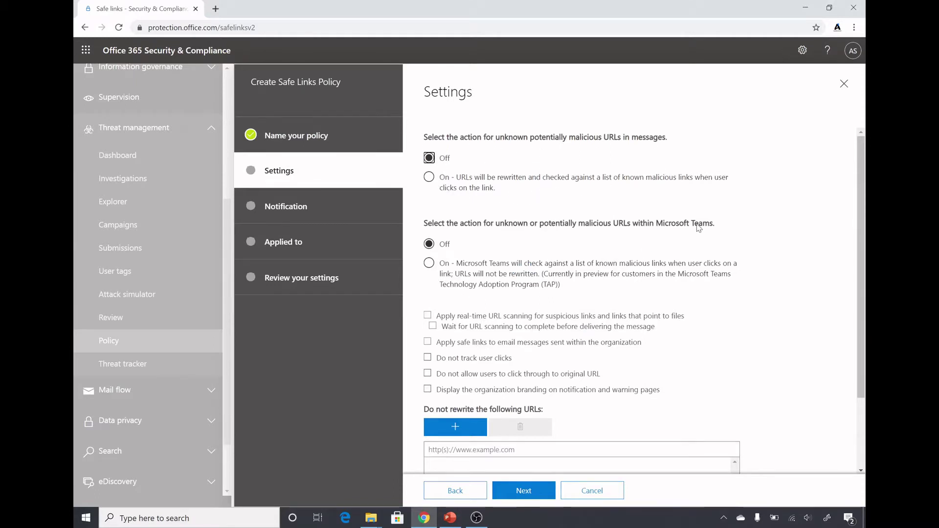
pyautogui.click(428, 177)
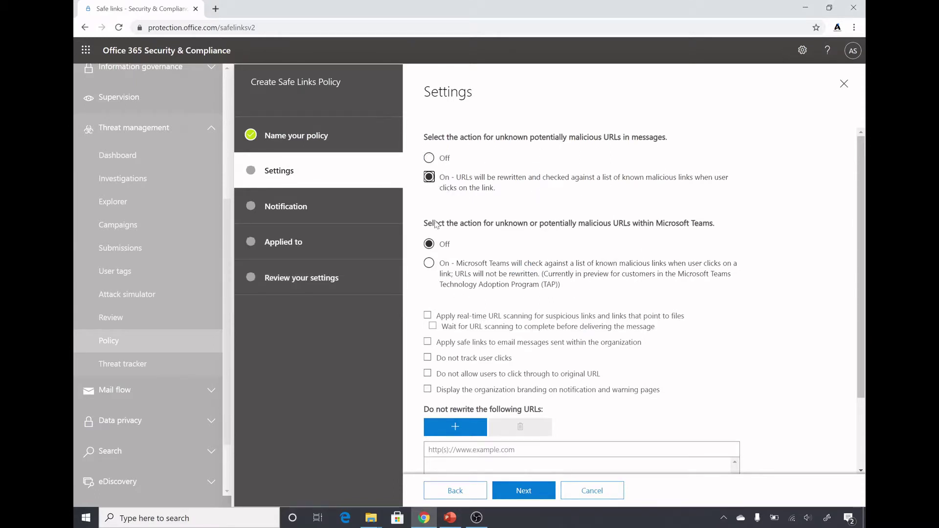
pyautogui.click(429, 264)
pyautogui.scroll(-1, 561, 282)
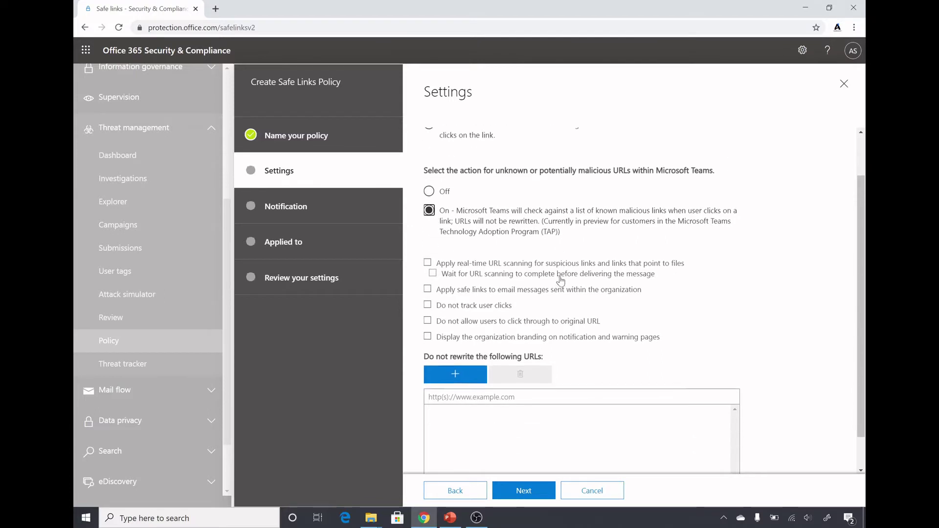
# Step: Enable real-time URL scanning with wait-for-scan and display the organization branding
pyautogui.click(428, 262)
pyautogui.click(433, 273)
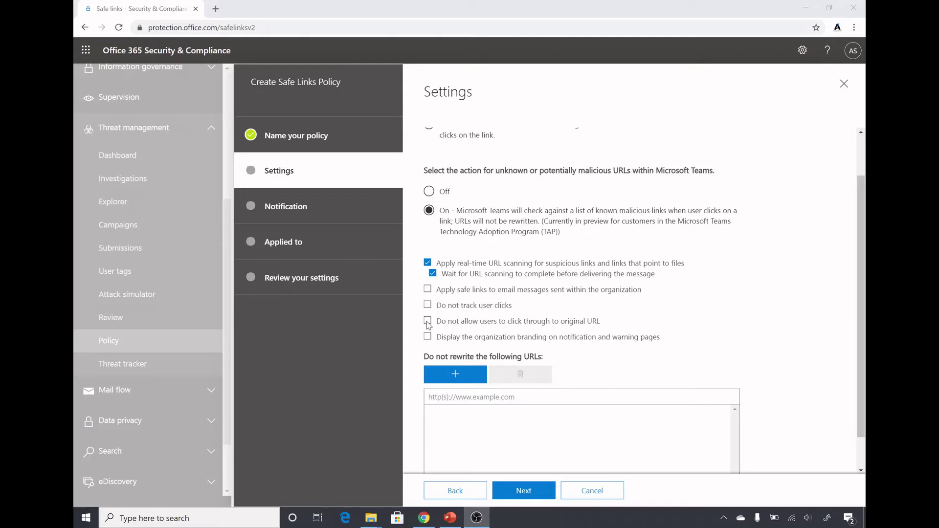
pyautogui.moveTo(428, 340)
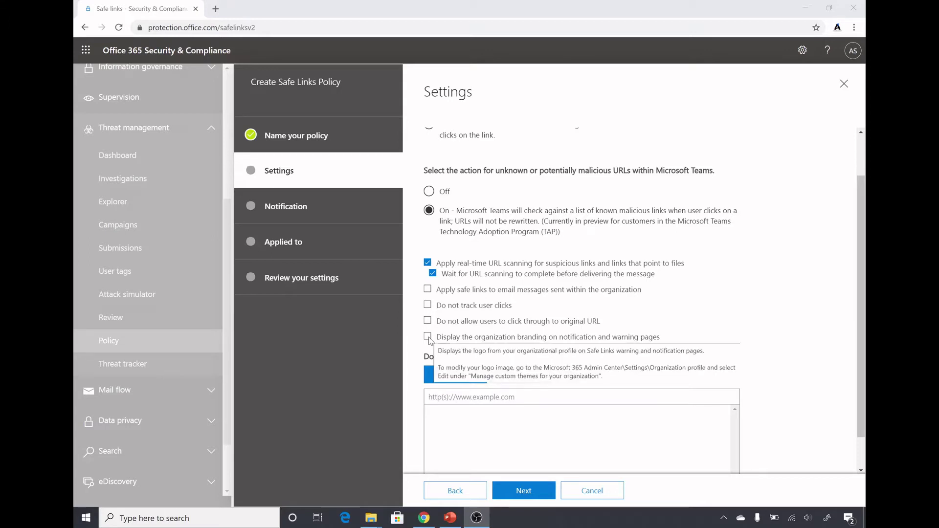
pyautogui.click(427, 337)
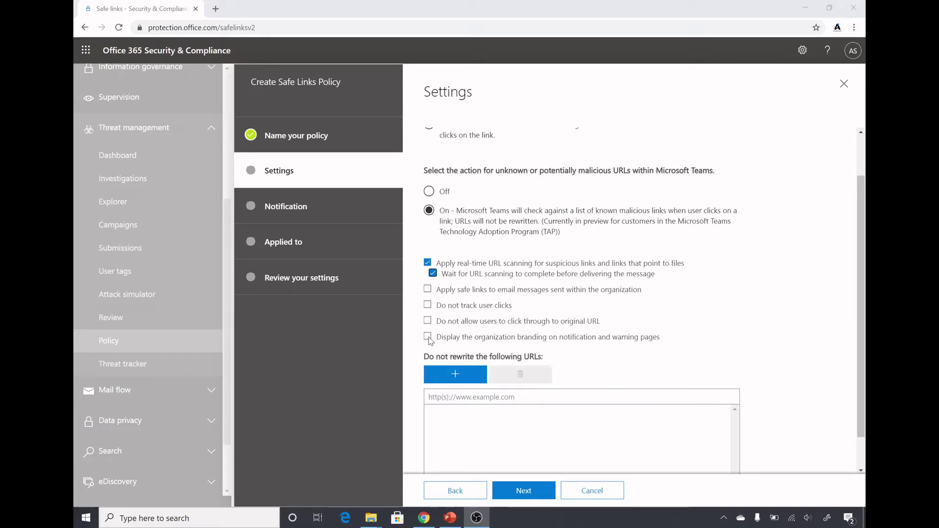
pyautogui.scroll(-1, 618, 333)
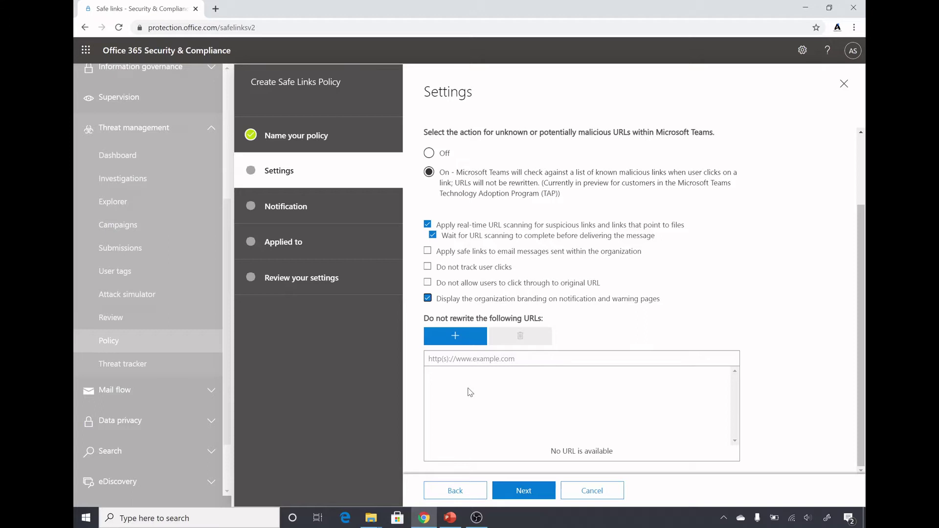
# Step: Keep the default notification text and move on to the recipient conditions
pyautogui.click(521, 491)
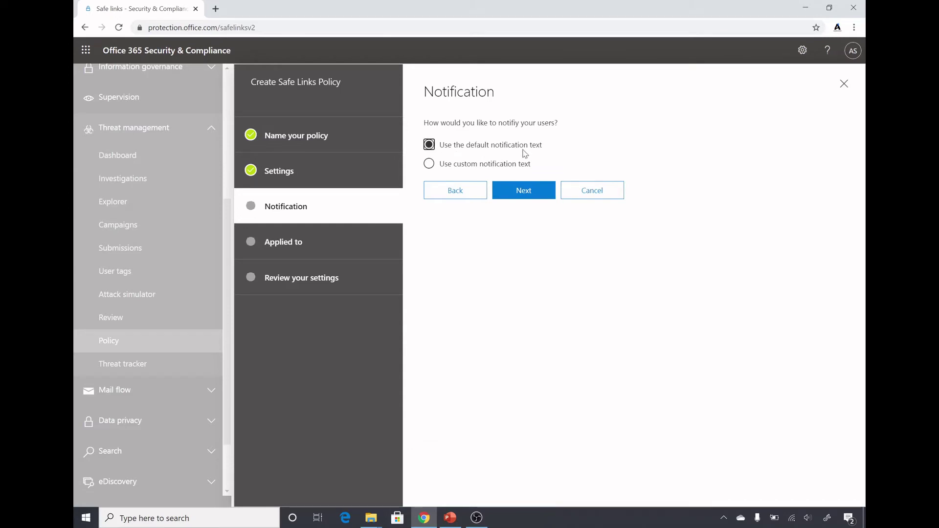
pyautogui.click(524, 194)
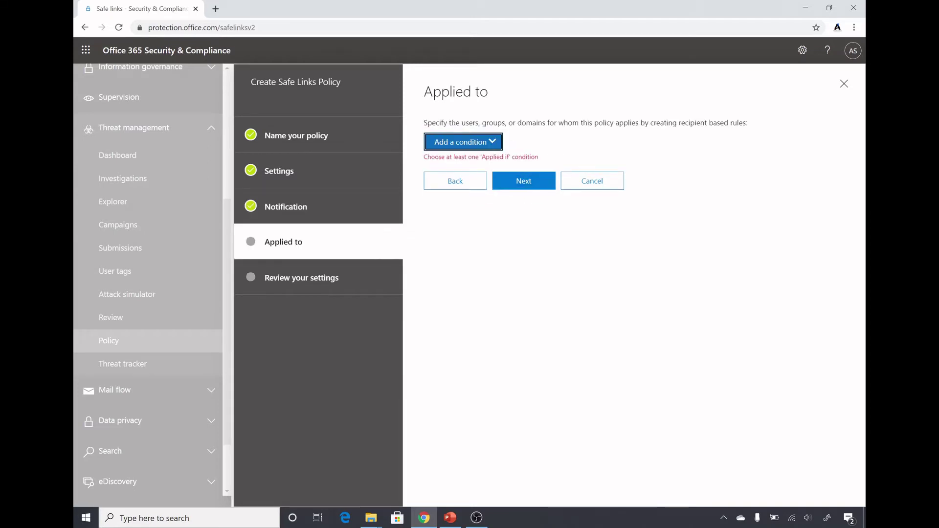
pyautogui.click(490, 145)
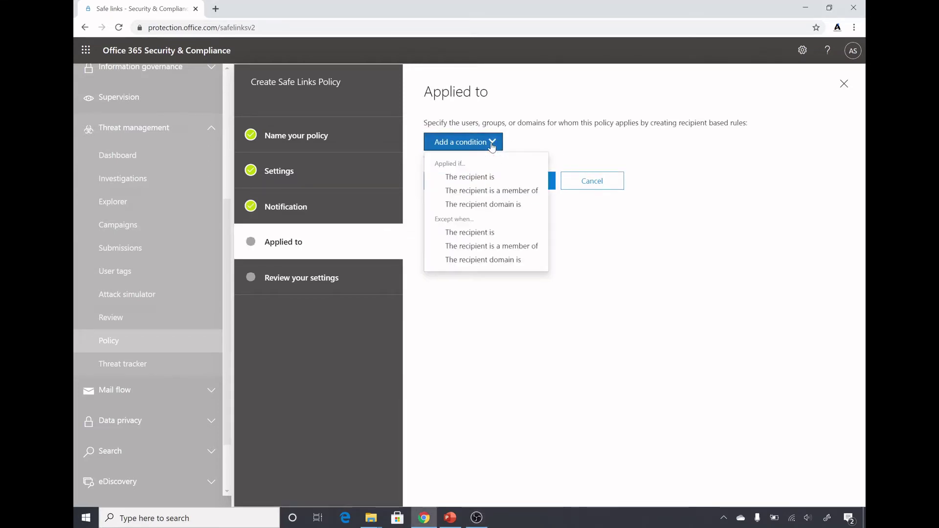
pyautogui.press('Escape')
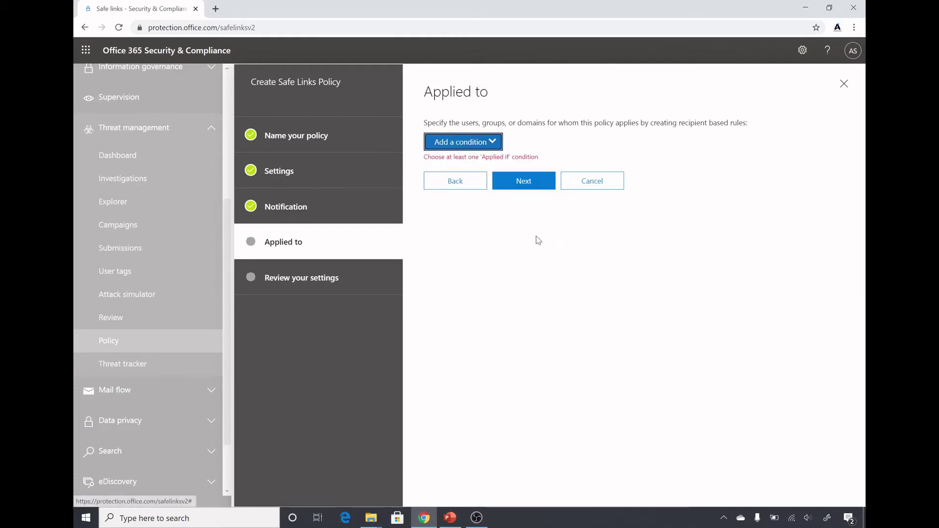
# Step: Scope the policy with 'The recipient domain is' set to the organization's co.in domain
pyautogui.click(492, 145)
pyautogui.click(480, 208)
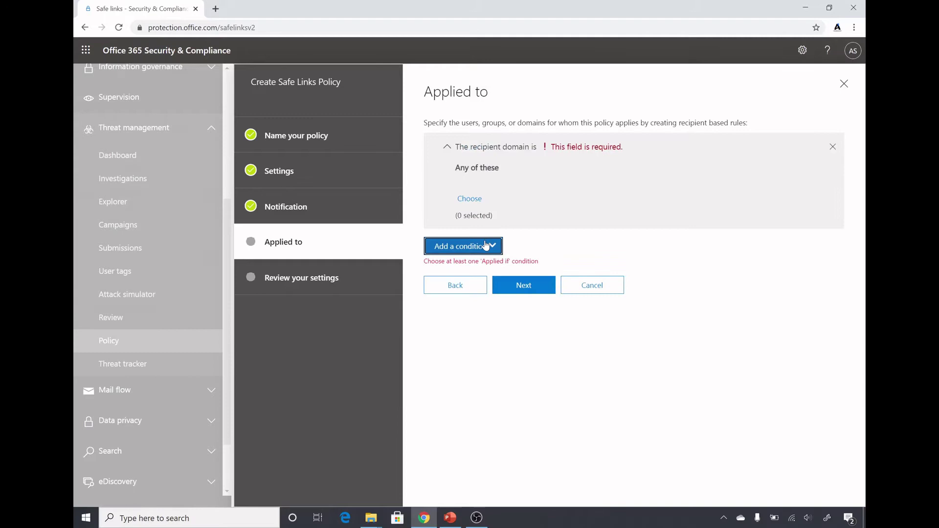
pyautogui.click(470, 199)
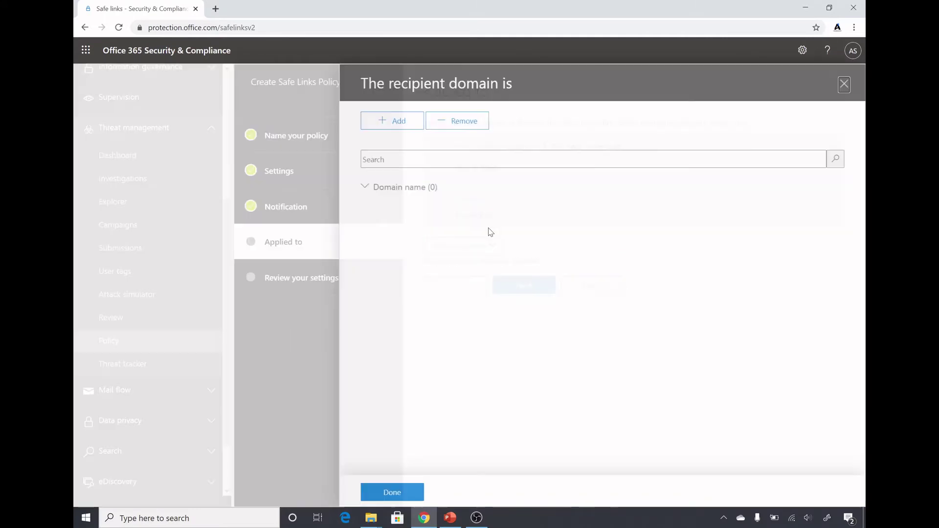
pyautogui.click(407, 121)
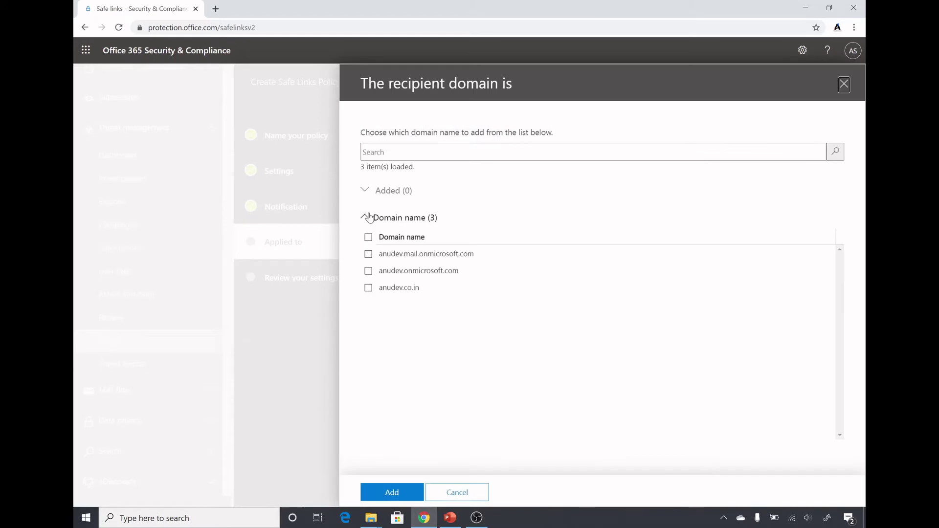
pyautogui.click(368, 288)
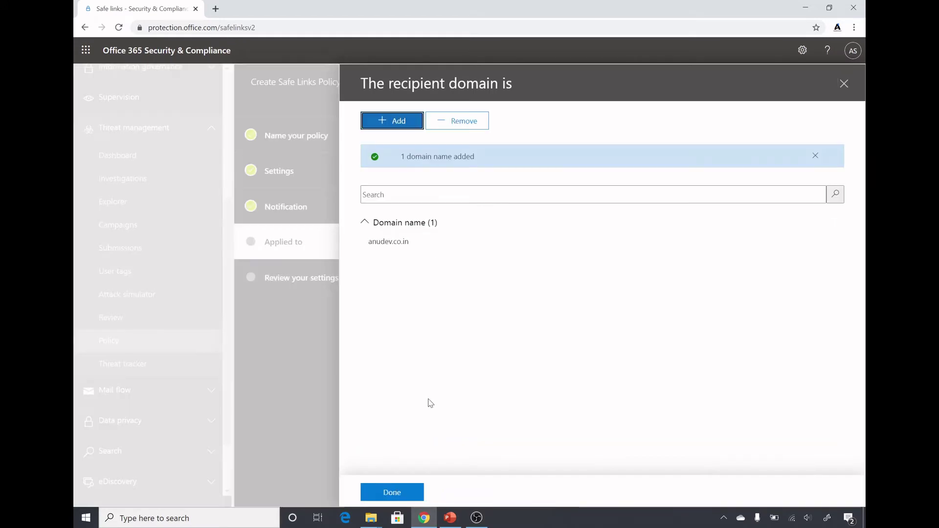
pyautogui.click(394, 485)
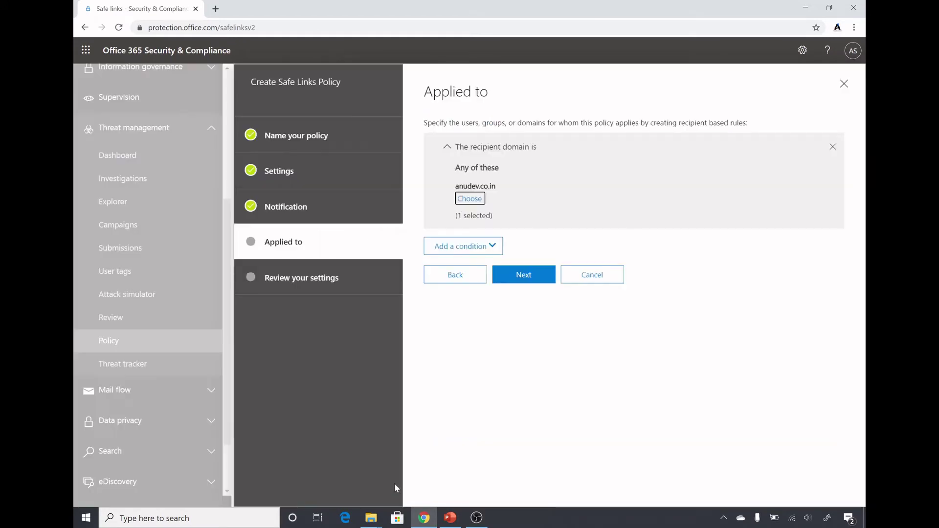
pyautogui.click(523, 273)
# Step: Finish creating Safe Link Policy1 and open the organization-wide Global settings
pyautogui.click(521, 495)
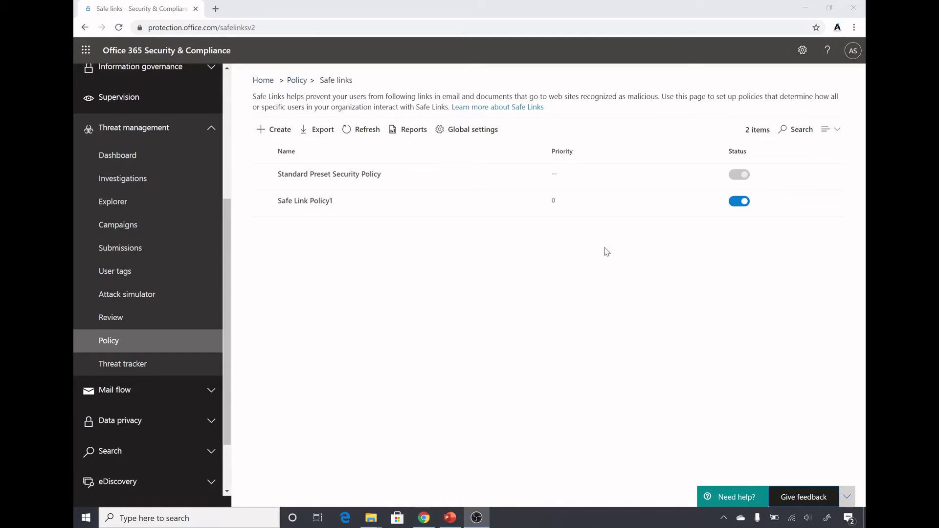
pyautogui.click(473, 139)
pyautogui.click(472, 139)
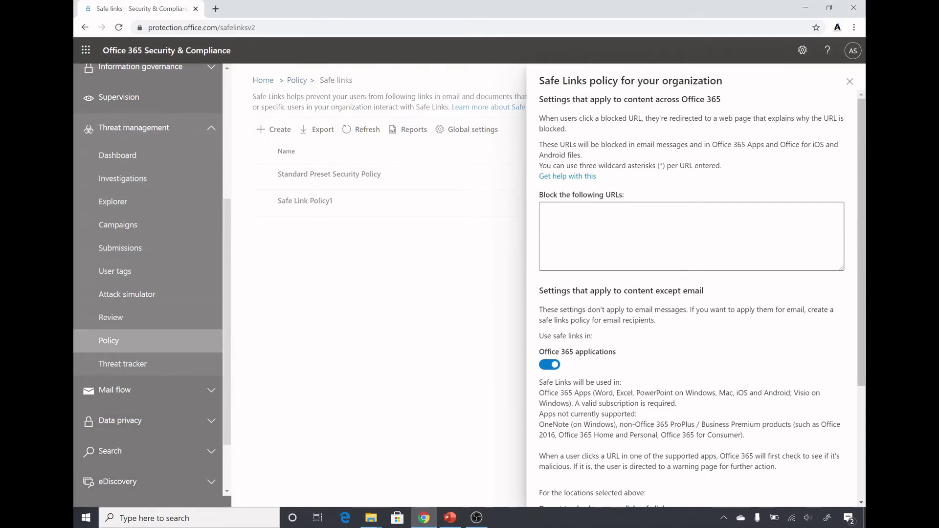
# Step: Review the organization-wide Safe Links panel, leaving tracking and click-through blocking off
pyautogui.scroll(-1, 554, 315)
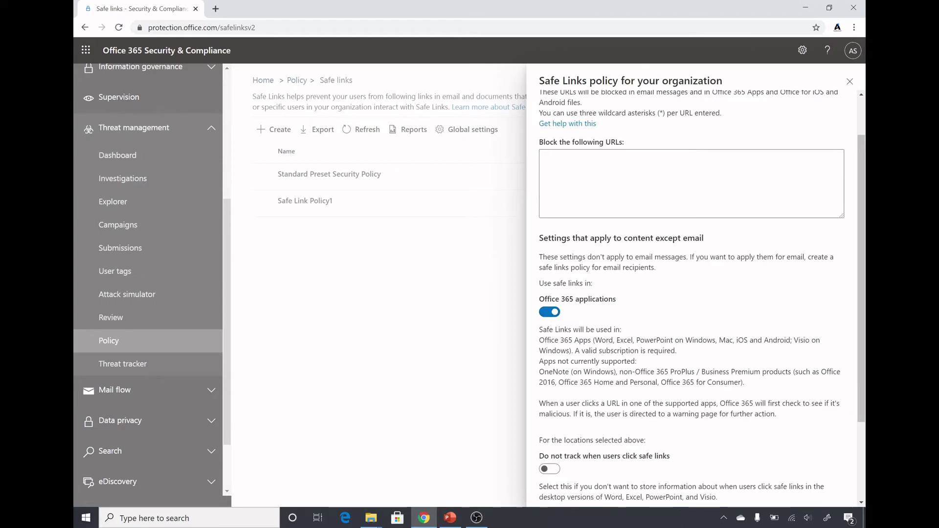
pyautogui.hotkey('alt', 'Tab')
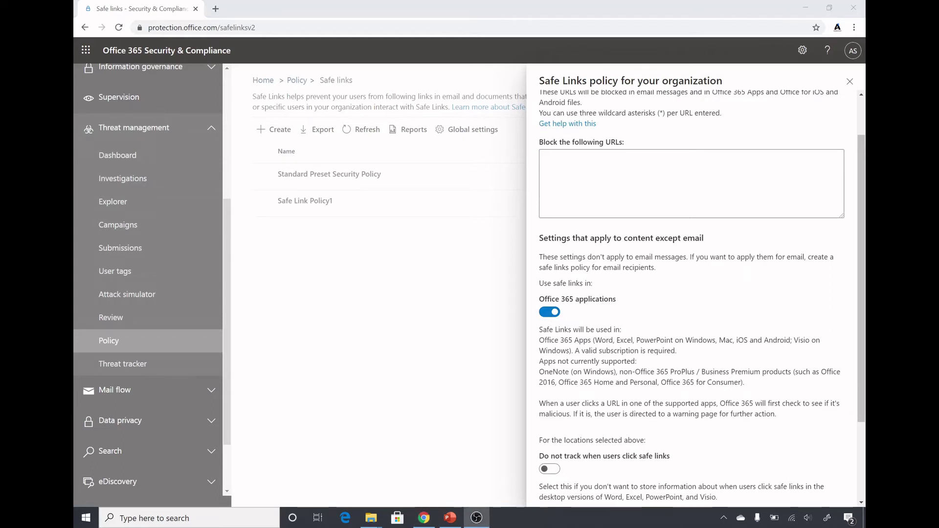
pyautogui.scroll(-1, 597, 341)
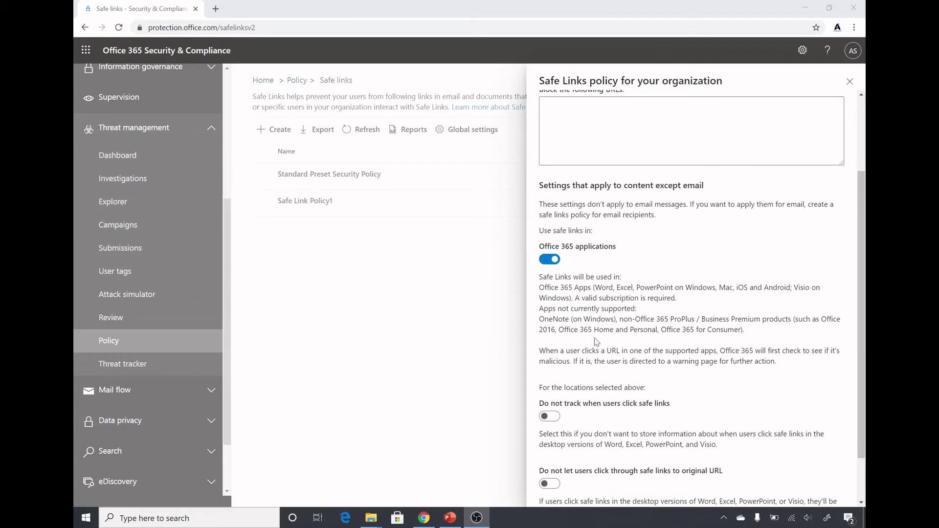
pyautogui.scroll(-1, 597, 340)
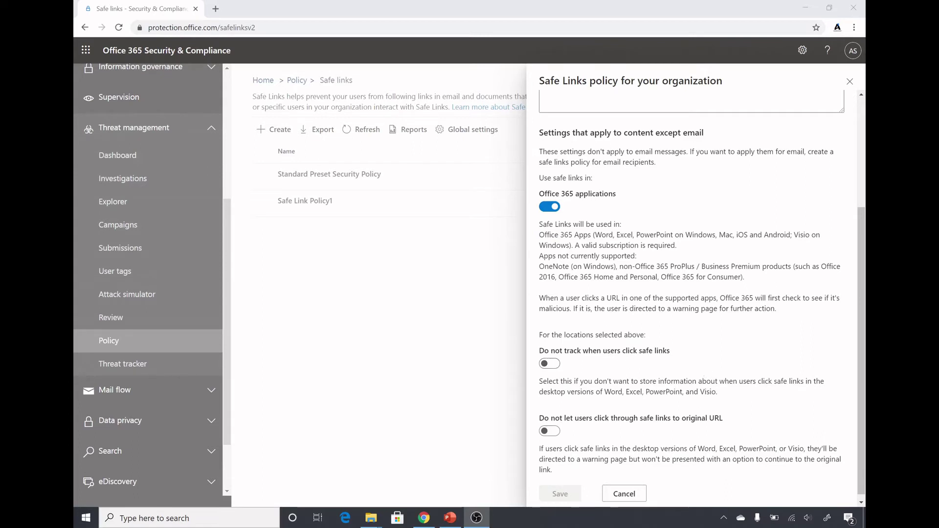
pyautogui.scroll(-1, 610, 410)
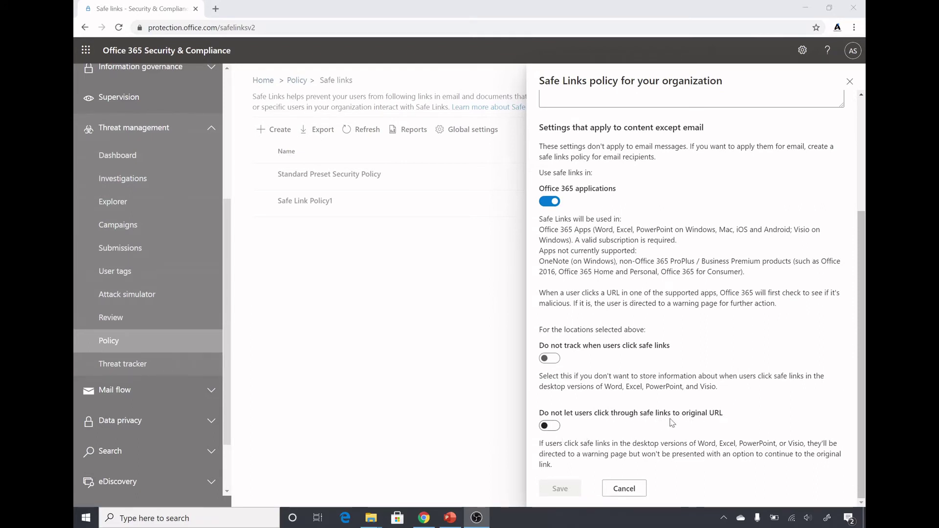
pyautogui.scroll(3, 713, 413)
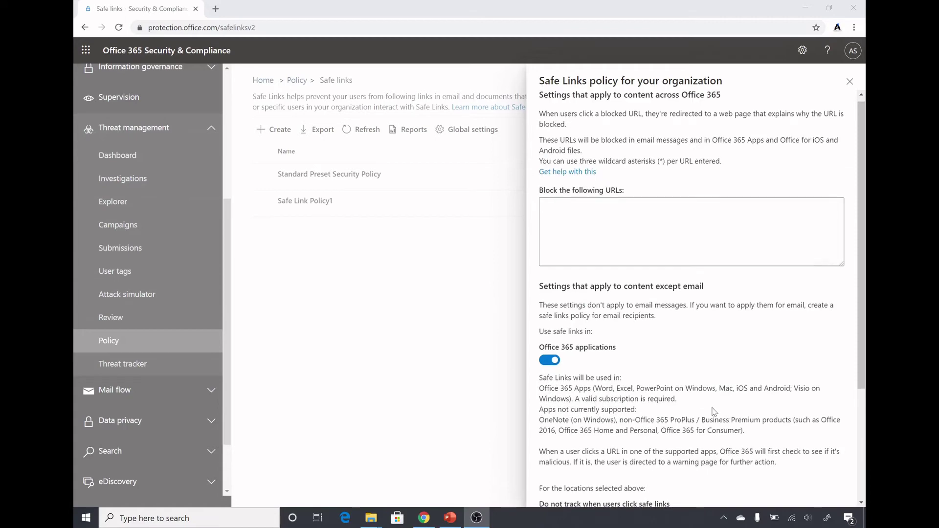
pyautogui.scroll(-3, 712, 413)
pyautogui.scroll(3, 638, 433)
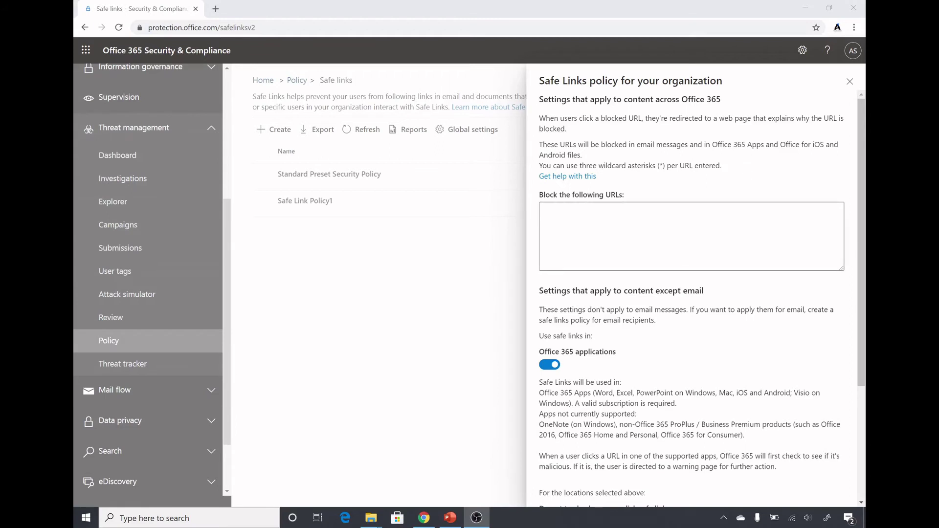
pyautogui.scroll(-3, 635, 313)
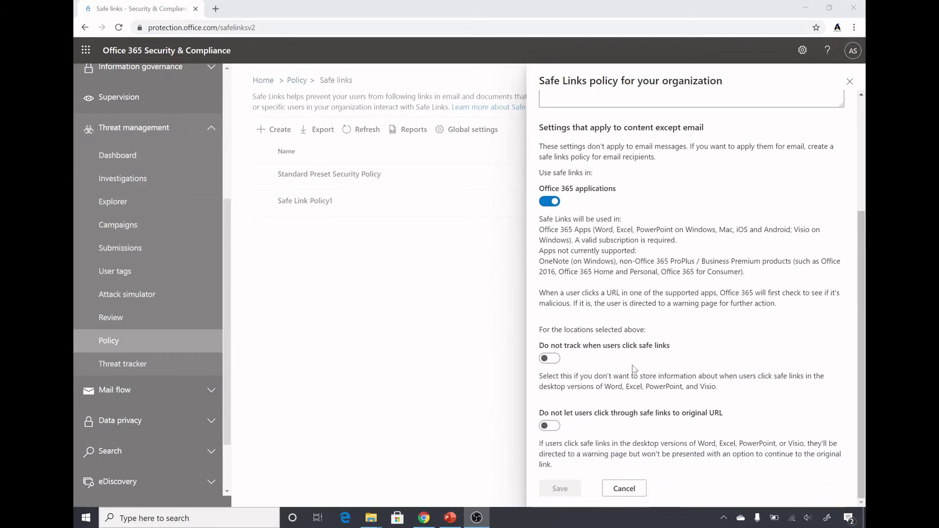
# Step: Go over the 'Policy settings for Teams' bullets, then bring up the 'safe link testing' Gmail draft
pyautogui.hotkey('alt', 'Tab')
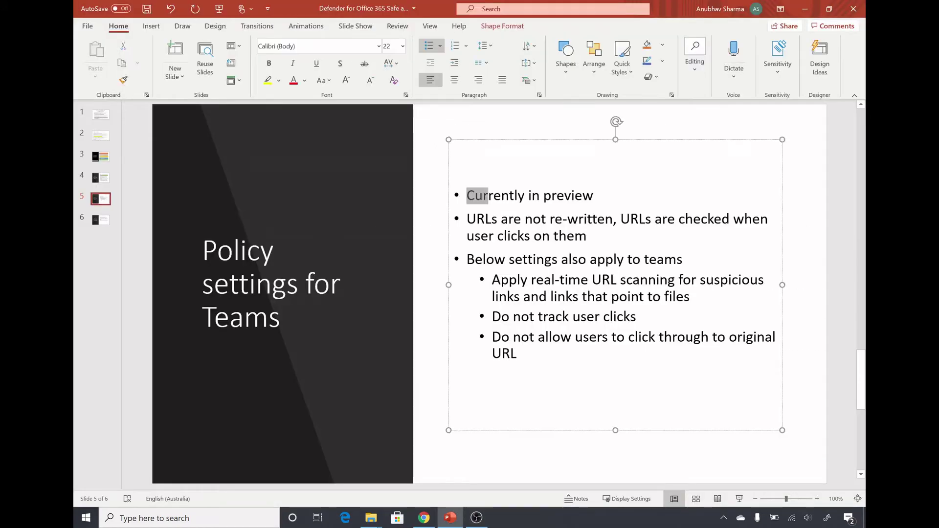
pyautogui.moveTo(487, 195); pyautogui.dragTo(593, 195)
pyautogui.click(476, 219)
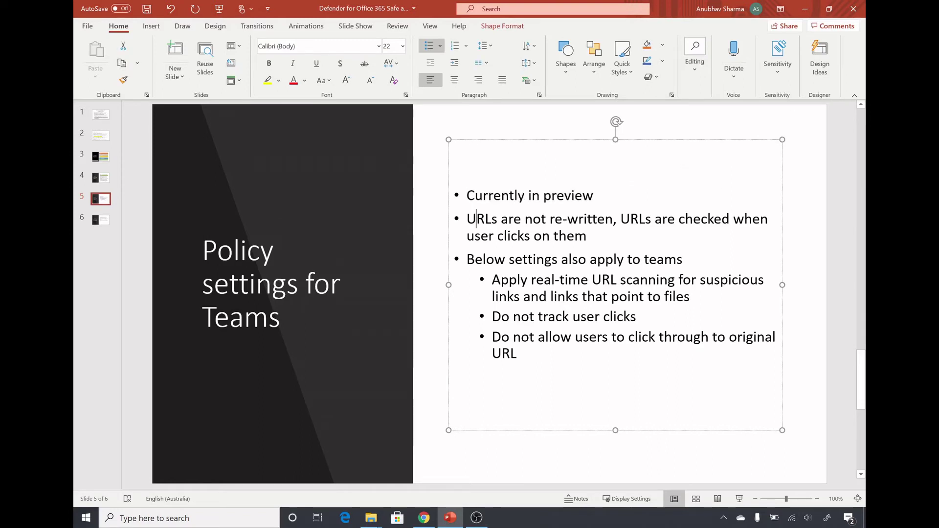
pyautogui.moveTo(475, 219); pyautogui.dragTo(586, 236)
pyautogui.click(586, 236)
pyautogui.press('Escape')
pyautogui.press('Escape')
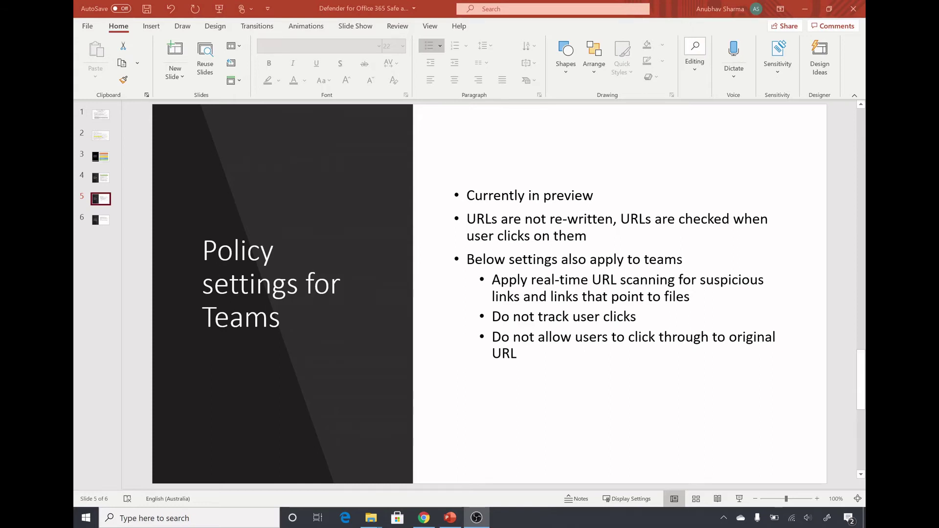
pyautogui.hotkey('alt', 'Tab')
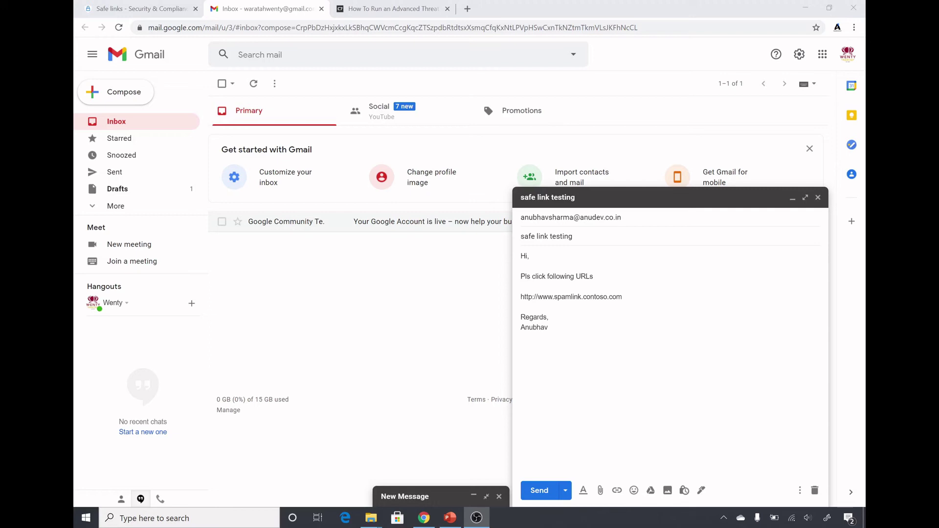
# Step: Send the 'safe link testing' email containing the spamlink.contoso.com link
pyautogui.click(536, 486)
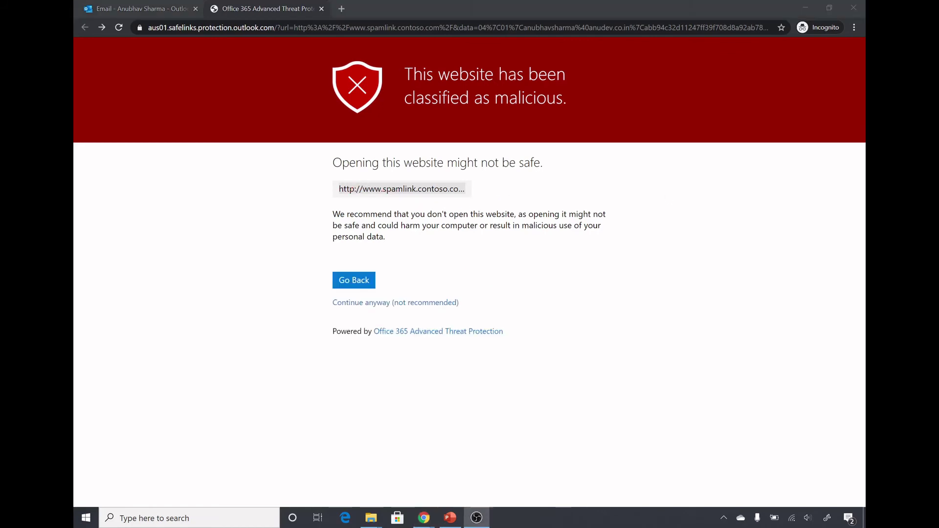
# Step: Continue past the warning to the unreachable spamlink.contoso.com site, then go back
pyautogui.click(355, 303)
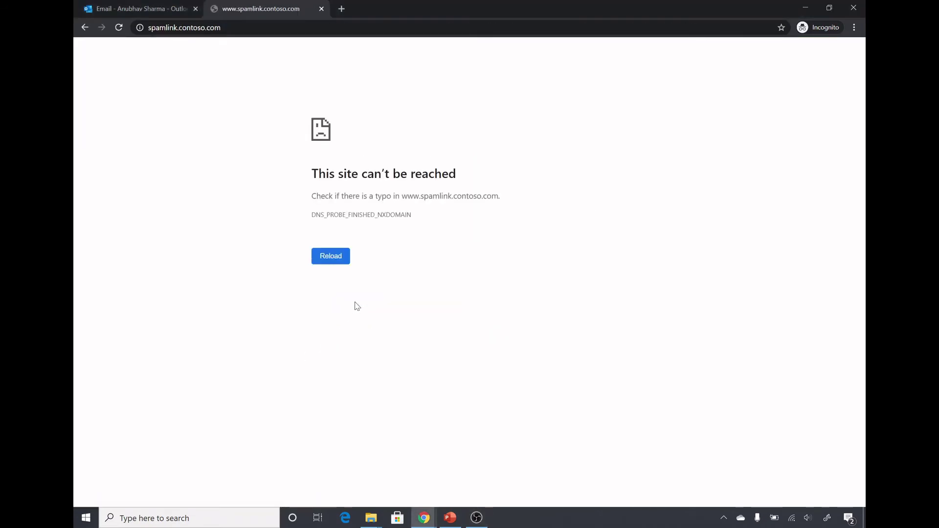
pyautogui.click(84, 28)
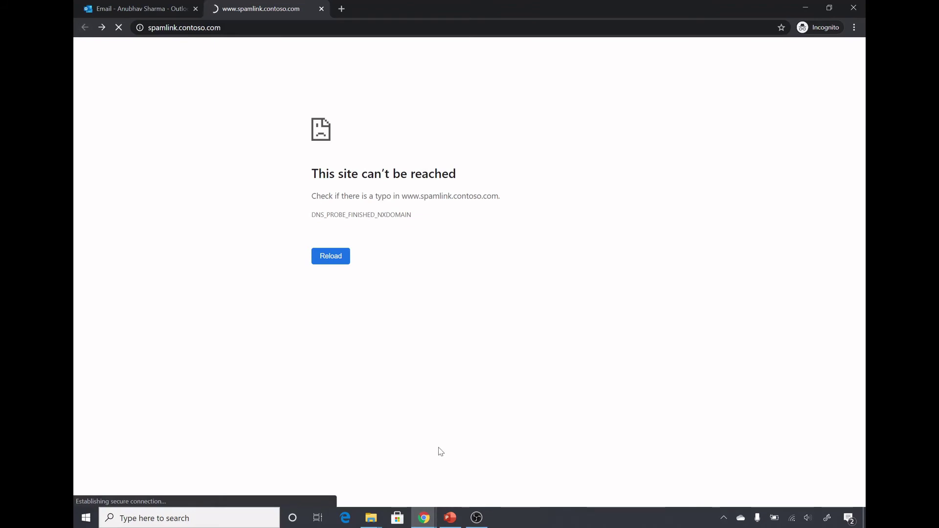
pyautogui.moveTo(449, 515)
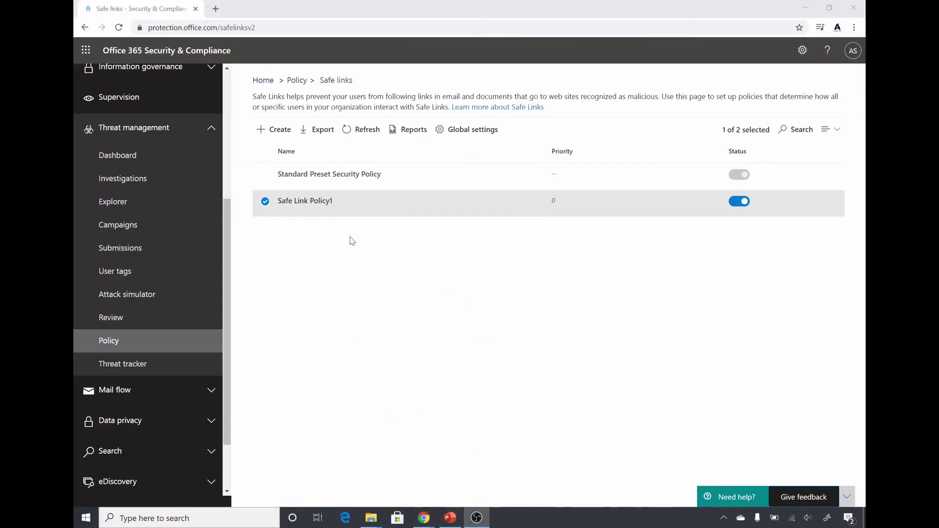
# Step: Edit Safe Link Policy1's settings to tick 'Do not allow users to click through to original URL'
pyautogui.click(315, 203)
pyautogui.click(552, 121)
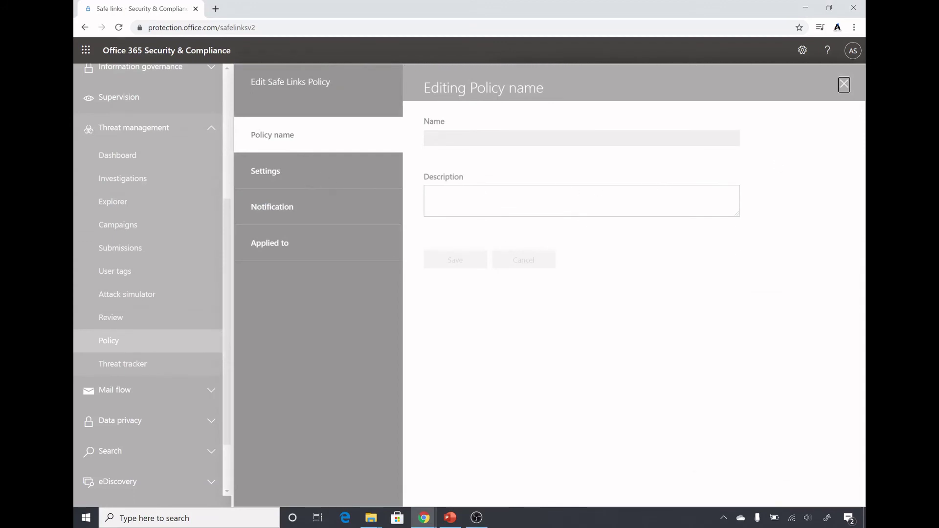
pyautogui.click(265, 170)
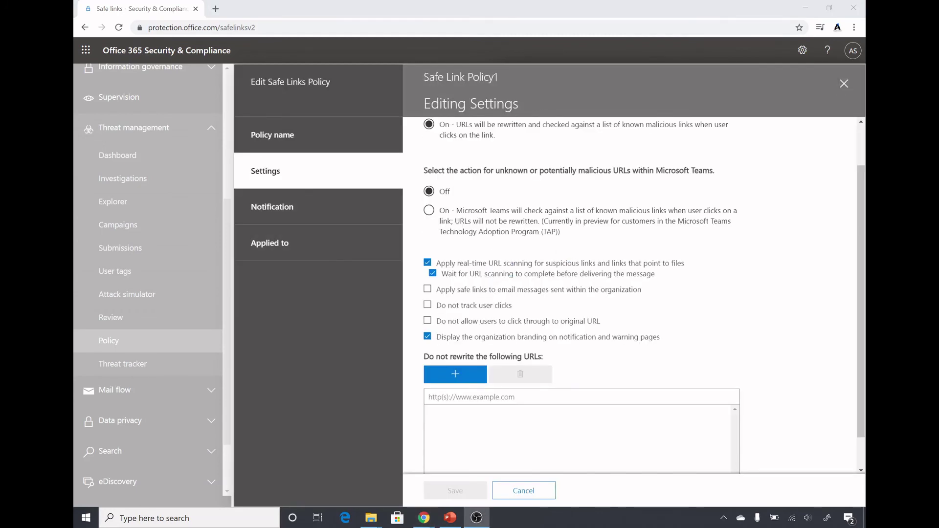
pyautogui.click(427, 320)
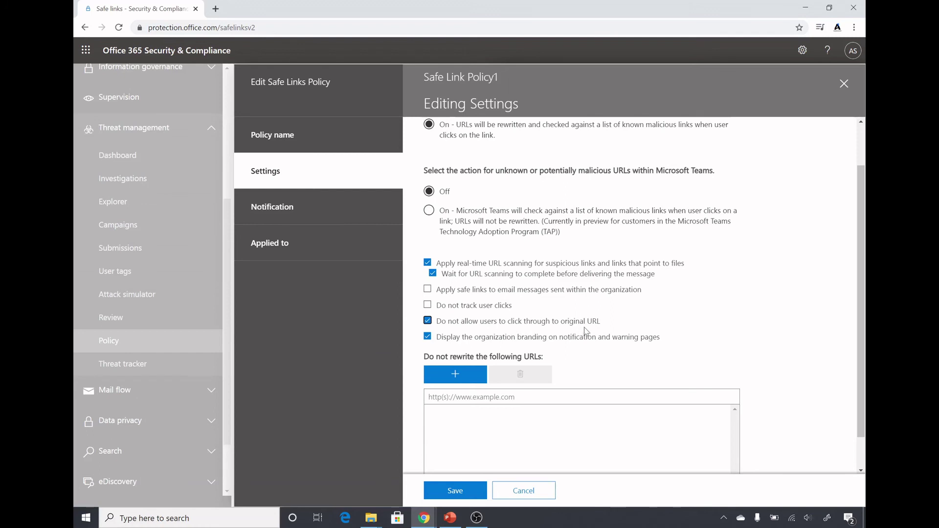
# Step: Save Safe Link Policy1's updated click-through blocking setting
pyautogui.click(461, 491)
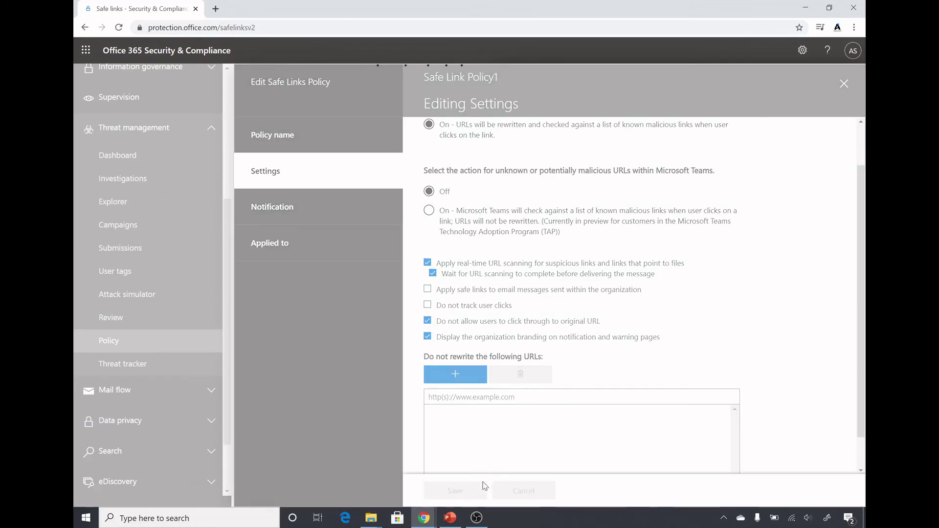